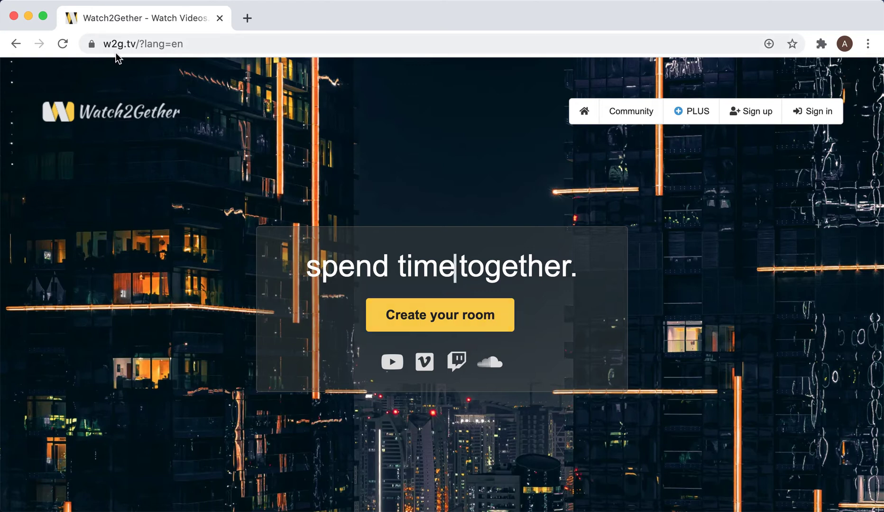
Step: Create a temporary room, peek at the video source list, and pause the default Spring video
{"action": "left_click", "coordinate": [419, 319]}
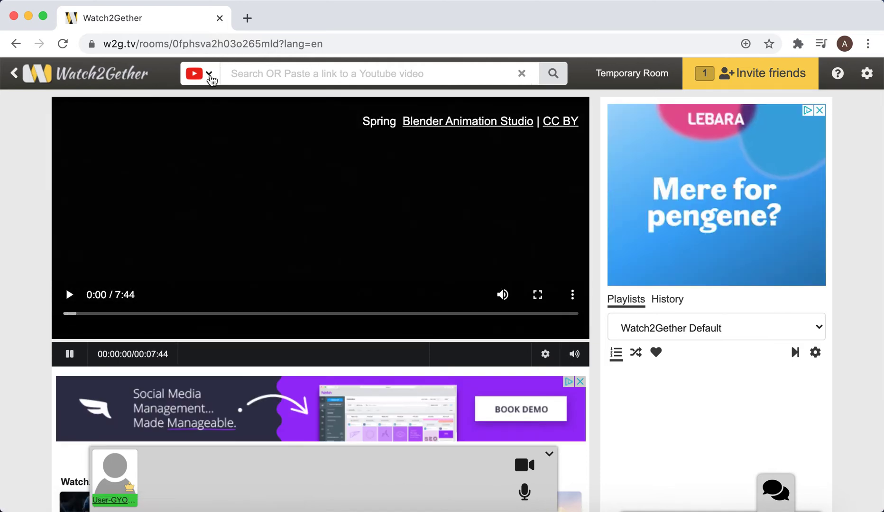
{"action": "left_click", "coordinate": [208, 73]}
{"action": "left_click", "coordinate": [210, 74]}
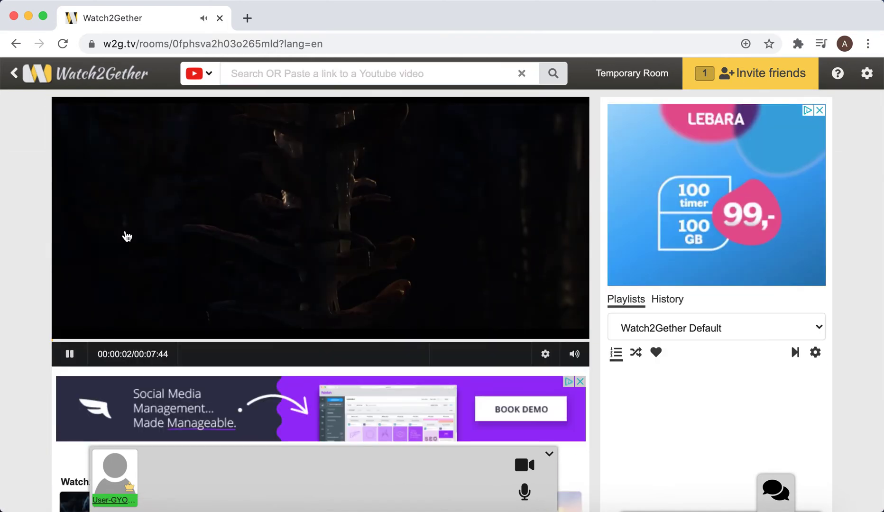
{"action": "left_click", "coordinate": [70, 353]}
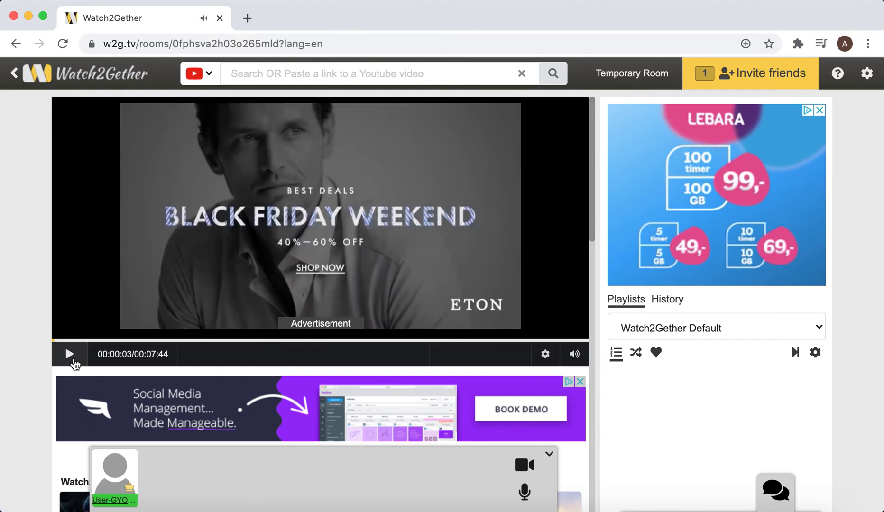
Step: Search YouTube for 'karaoke' using the autocomplete suggestion in the search bar
{"action": "left_click", "coordinate": [285, 73]}
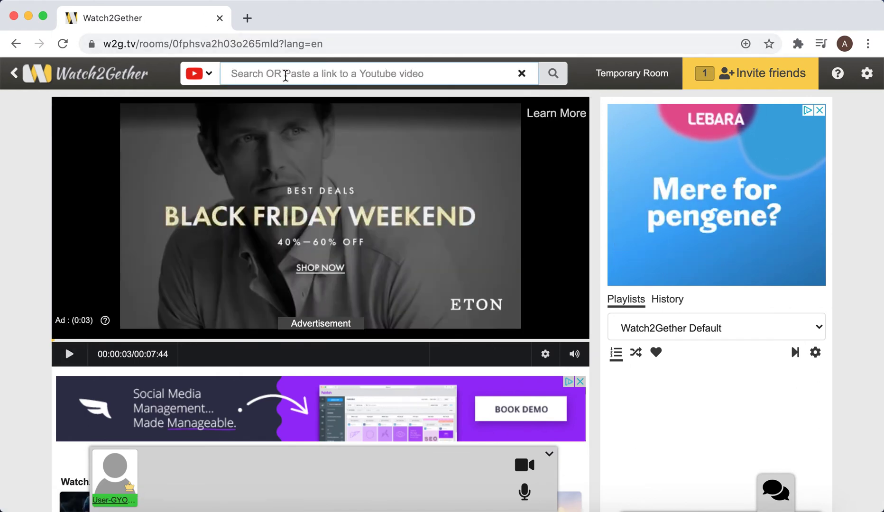
{"action": "type", "text": "kar"}
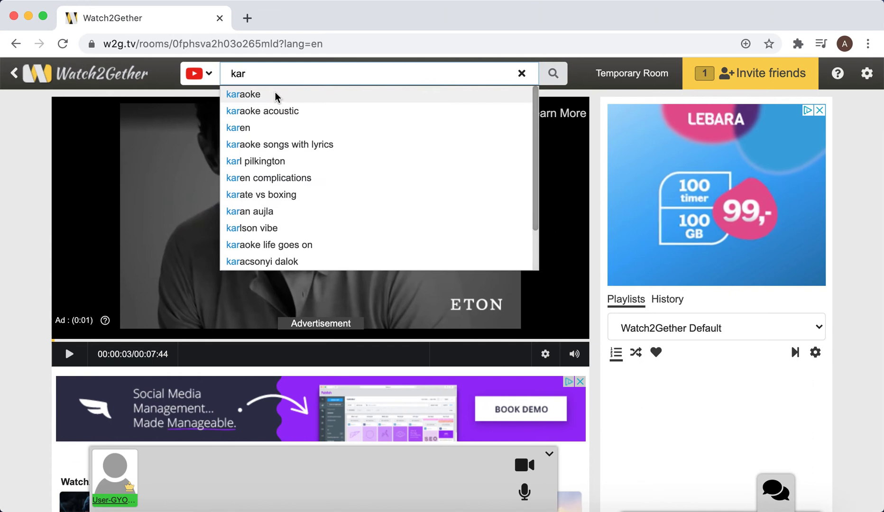
{"action": "left_click", "coordinate": [274, 98]}
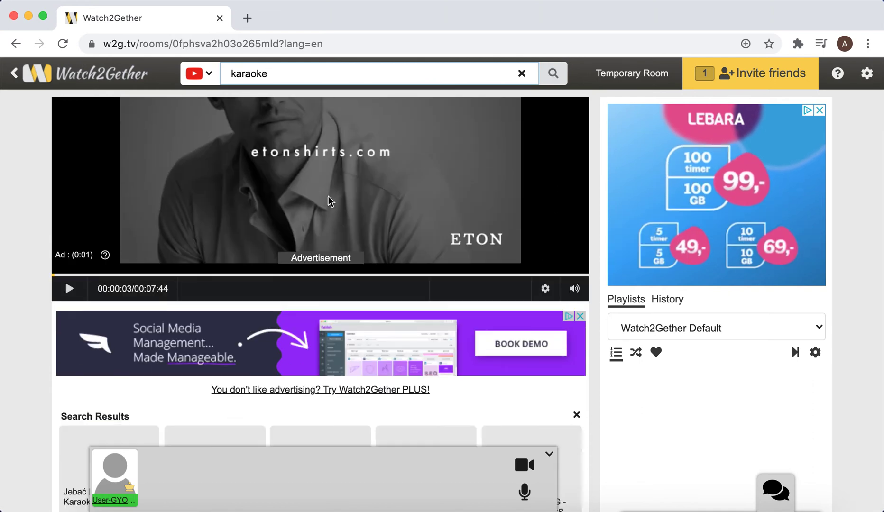
{"action": "scroll", "coordinate": [341, 218], "scroll_direction": "down", "scroll_amount": 5}
{"action": "scroll", "coordinate": [276, 276], "scroll_direction": "down", "scroll_amount": 3}
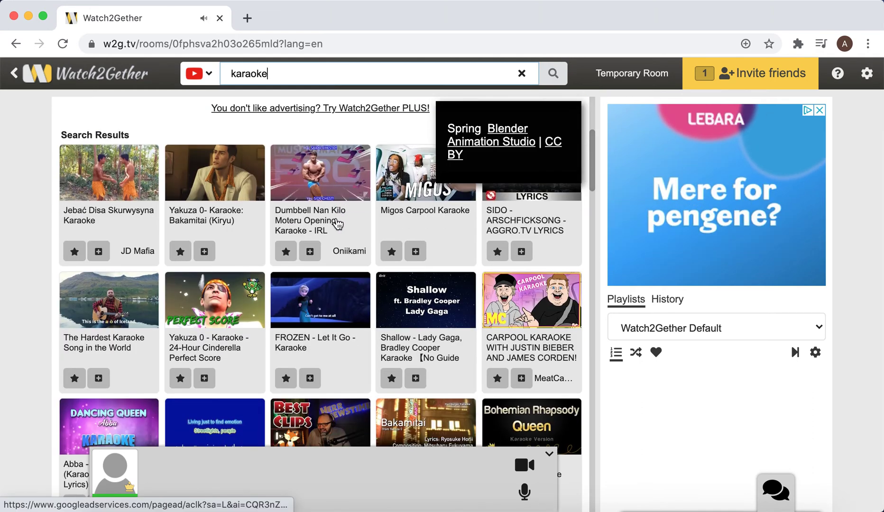
Step: Queue the Yakuza 0 Cinderella and Hardest Karaoke Song videos, then glance at History and return to Playlists
{"action": "left_click", "coordinate": [205, 379]}
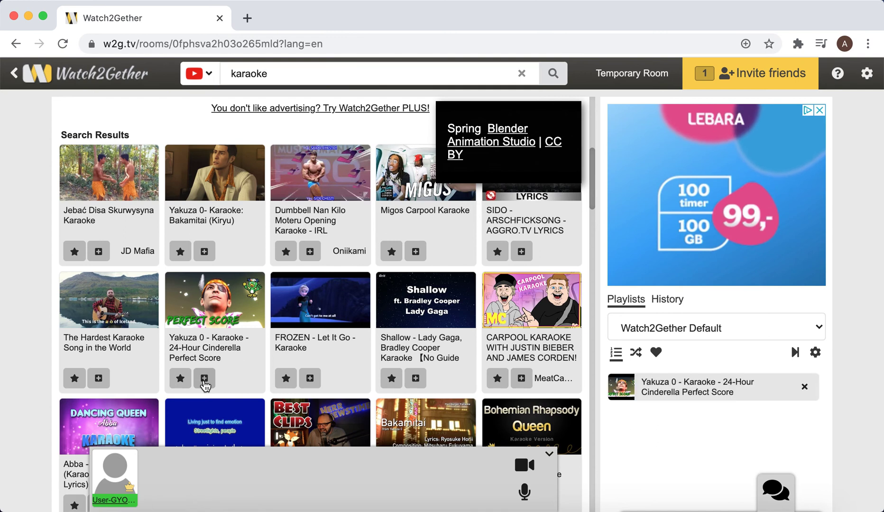
{"action": "left_click", "coordinate": [98, 379]}
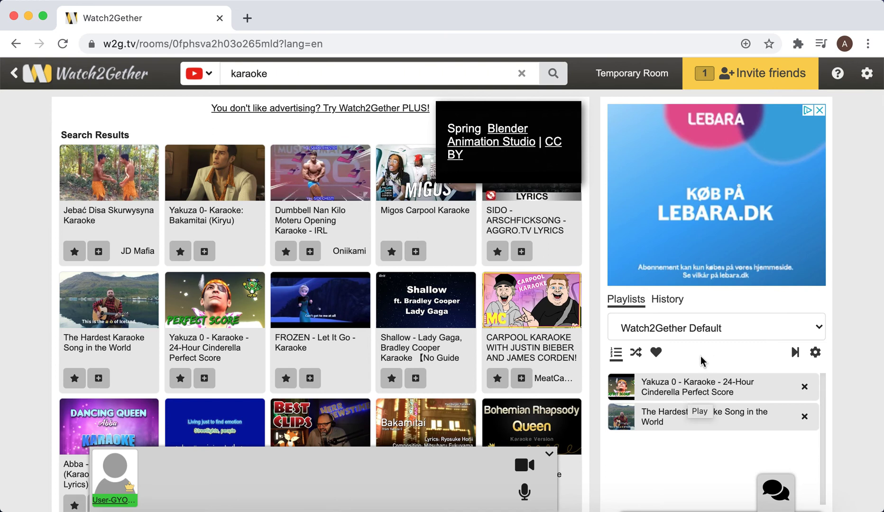
{"action": "left_click", "coordinate": [667, 300]}
{"action": "left_click", "coordinate": [626, 300]}
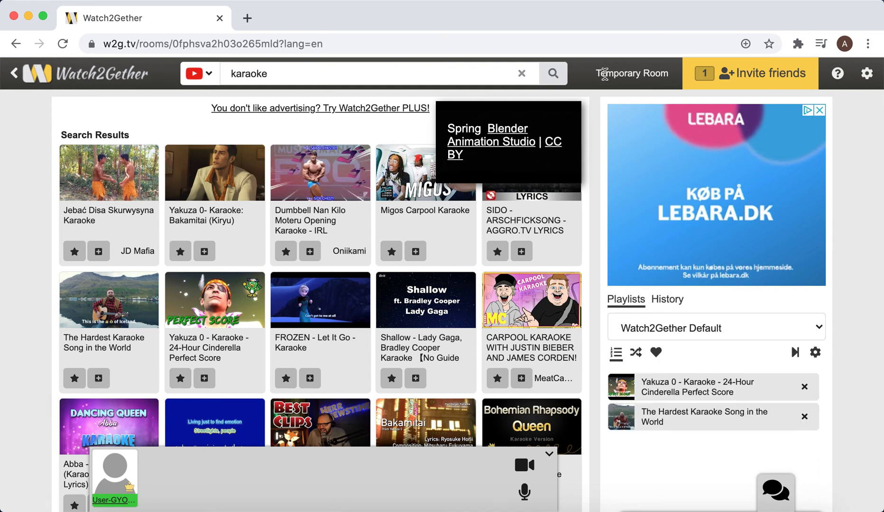
{"action": "scroll", "coordinate": [554, 214], "scroll_direction": "down", "scroll_amount": 4}
{"action": "scroll", "coordinate": [555, 214], "scroll_direction": "down", "scroll_amount": 5}
{"action": "scroll", "coordinate": [555, 213], "scroll_direction": "down", "scroll_amount": 3}
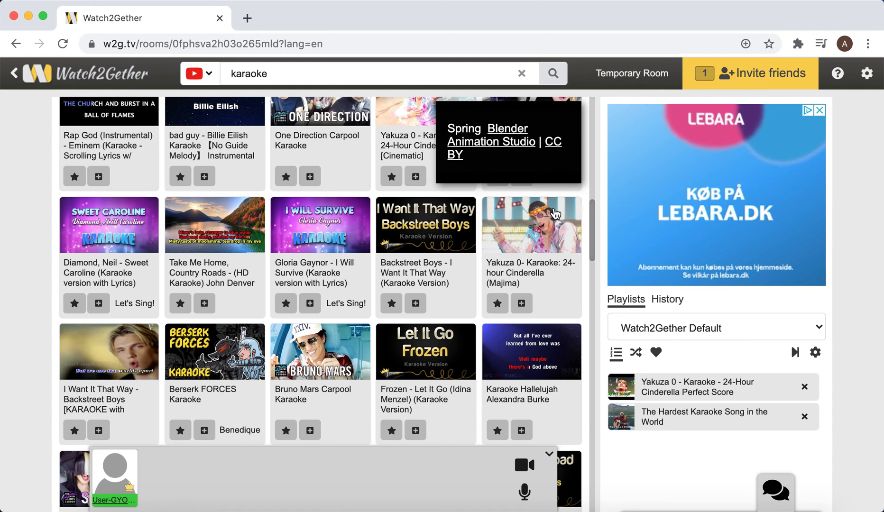
Step: Switch the webcam on, allowing camera access in the browser prompt, then switch it off
{"action": "left_click", "coordinate": [524, 469]}
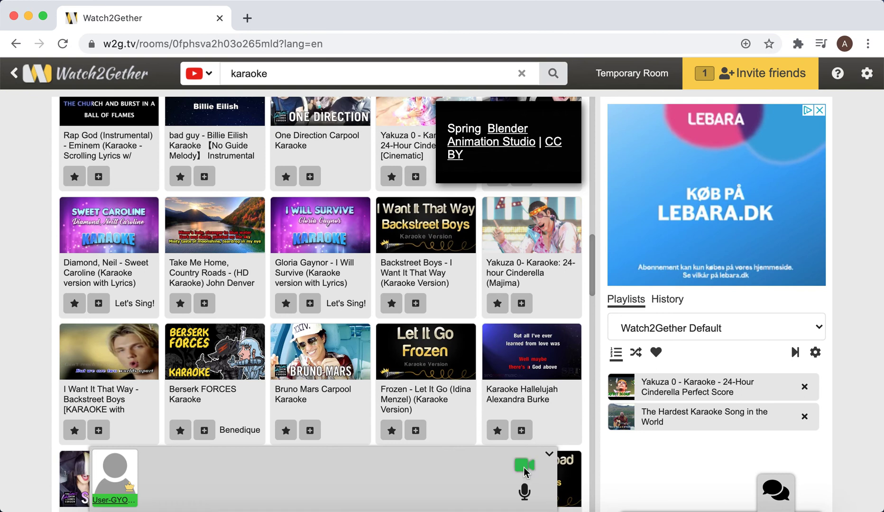
{"action": "left_click", "coordinate": [287, 133]}
{"action": "left_click", "coordinate": [524, 466]}
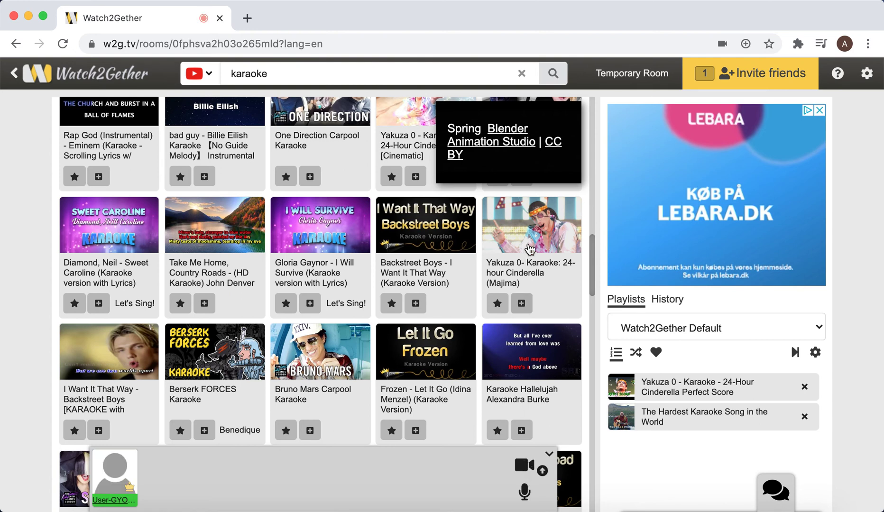
{"action": "scroll", "coordinate": [525, 297], "scroll_direction": "up", "scroll_amount": 5}
{"action": "scroll", "coordinate": [531, 249], "scroll_direction": "up", "scroll_amount": 5}
{"action": "scroll", "coordinate": [530, 249], "scroll_direction": "up", "scroll_amount": 5}
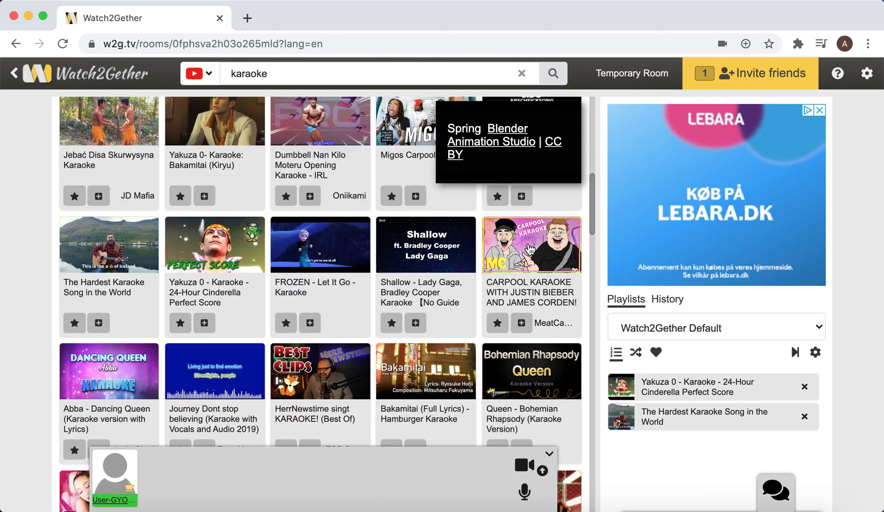
{"action": "scroll", "coordinate": [530, 248], "scroll_direction": "up", "scroll_amount": 5}
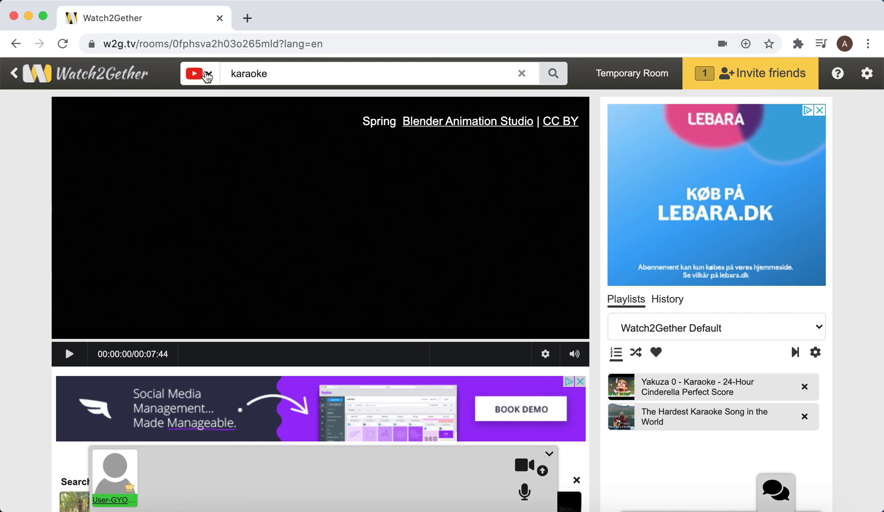
Step: Expand the source dropdown beside the YouTube icon left of the search bar
{"action": "left_click", "coordinate": [207, 75]}
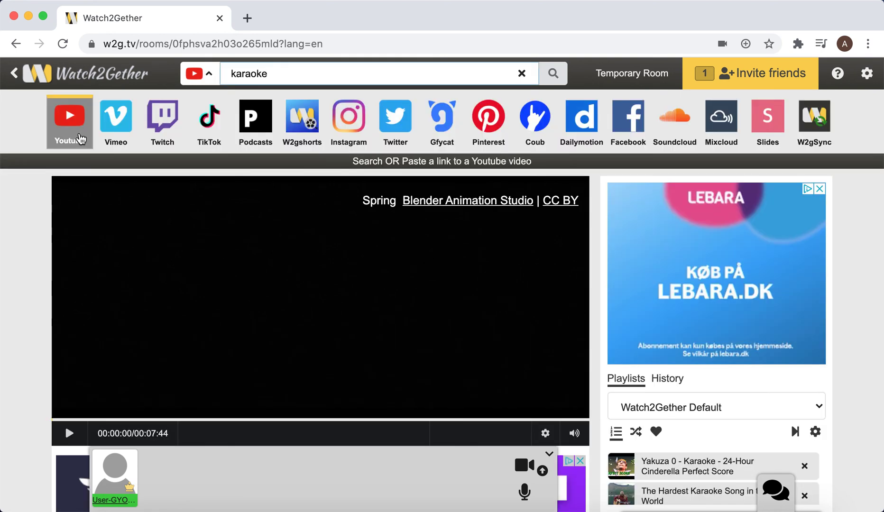